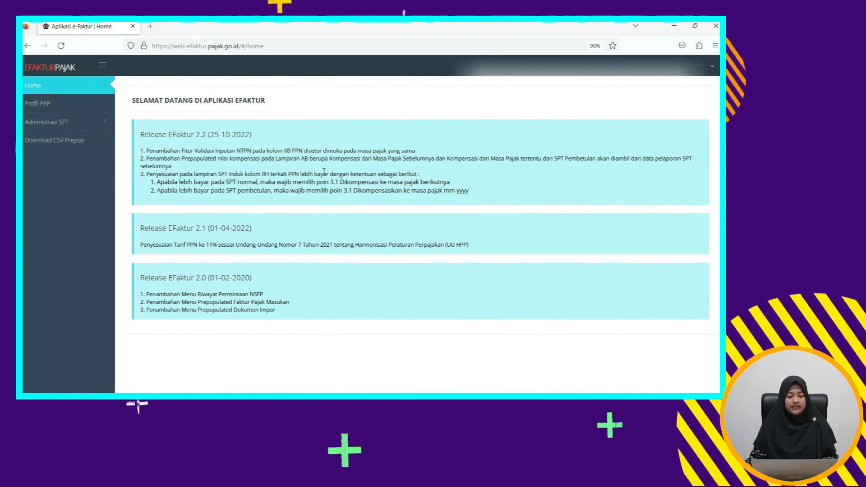
# Review the taxpayer profile, covering the signatory details in Profil Aplikasi and the company data in Profil PKP
pyautogui.click(66, 103)
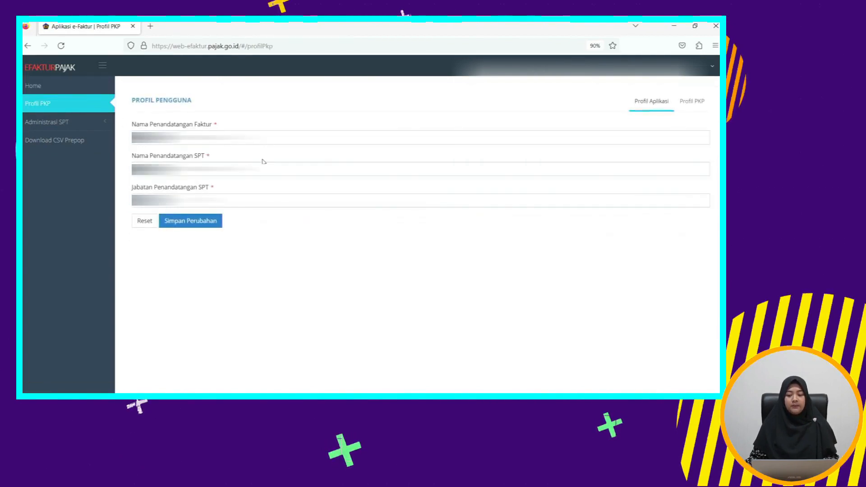
pyautogui.click(691, 104)
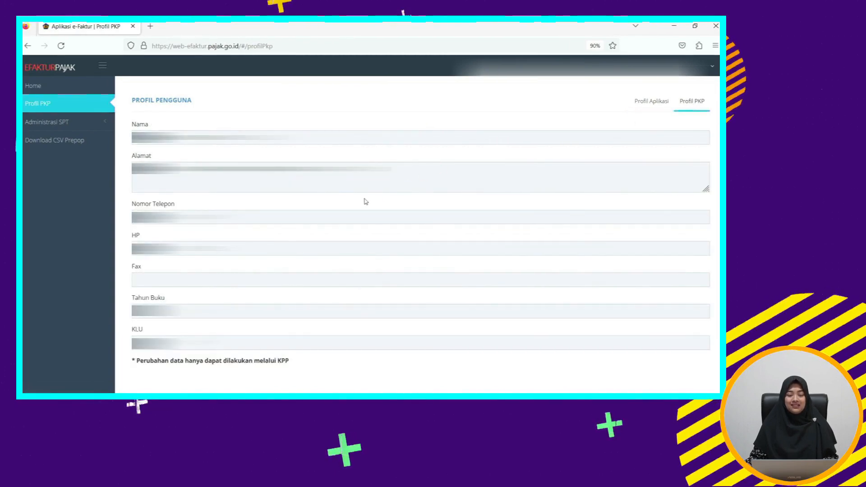
# Post a new SPT in Monitoring SPT for Tahun Pajak 2023, Masa Pajak 6, Pembetulan Ke 0
pyautogui.click(50, 123)
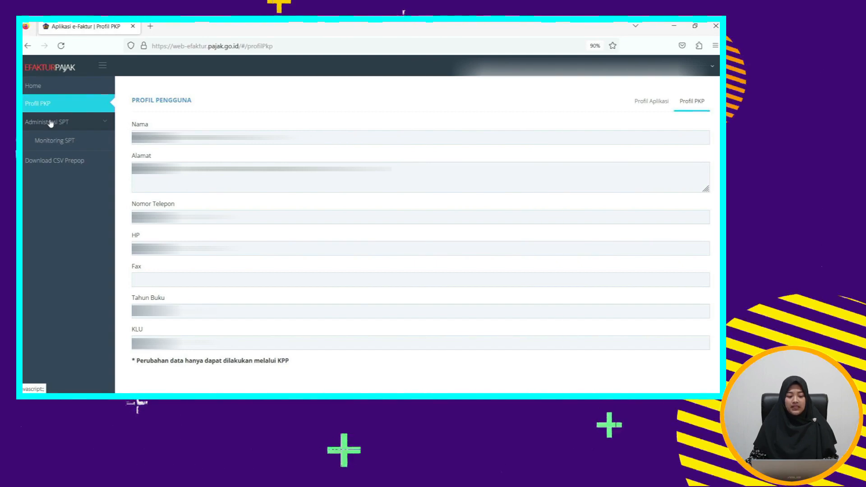
pyautogui.click(60, 143)
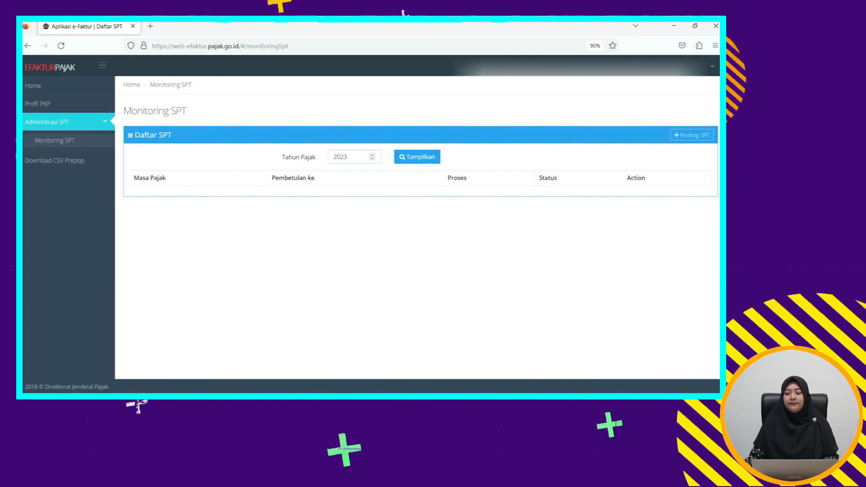
pyautogui.click(694, 135)
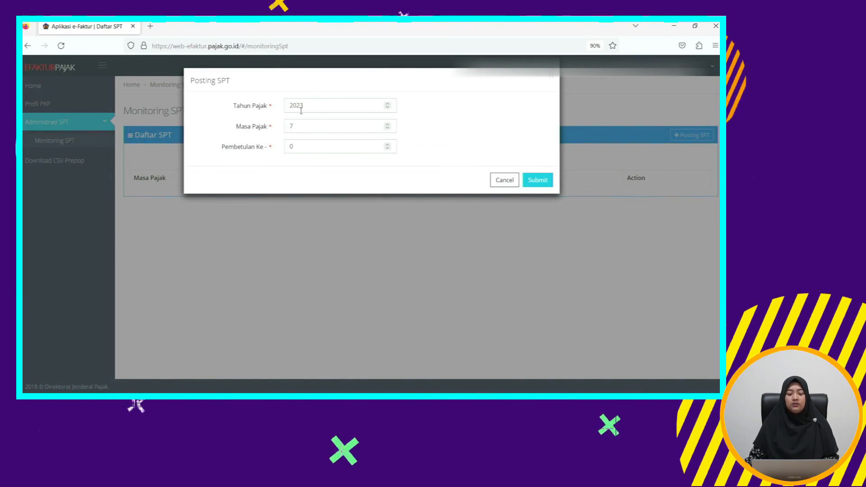
pyautogui.click(388, 129)
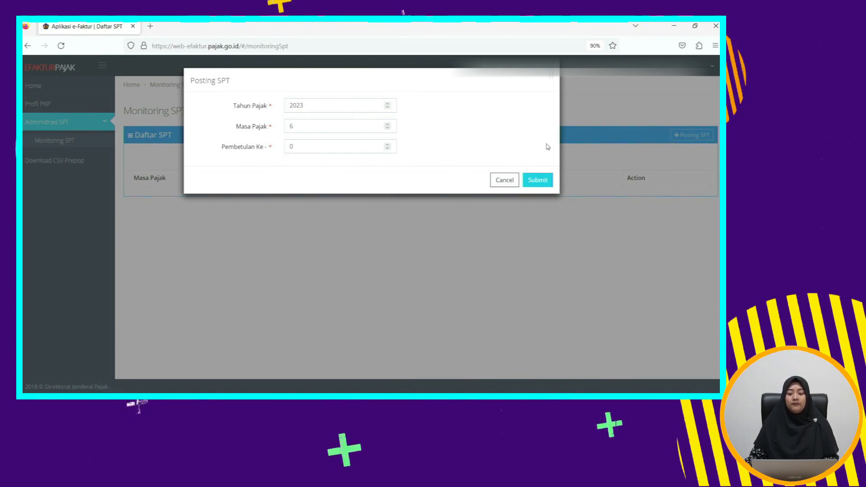
pyautogui.click(535, 181)
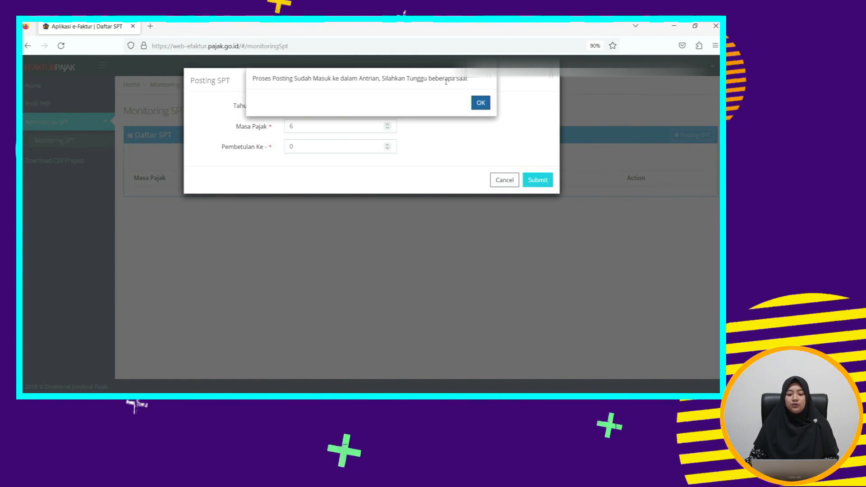
pyautogui.click(480, 103)
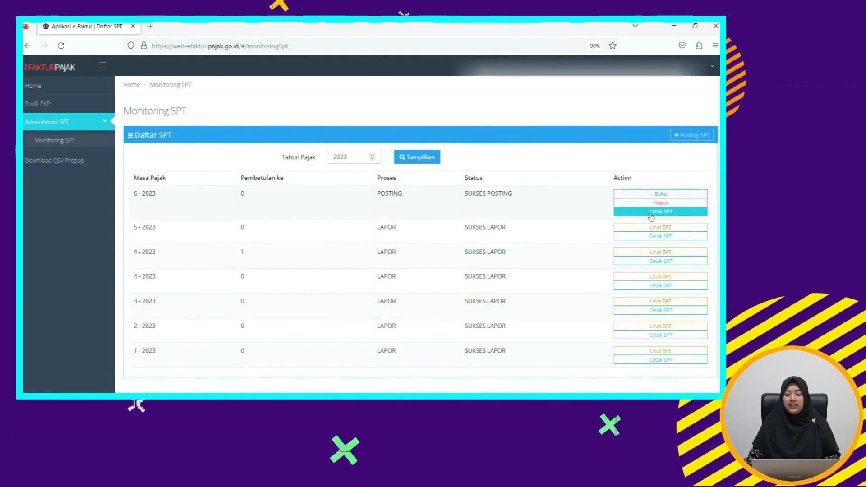
# Open the posted SPT for period 6 - 2023 and display the A1. Daftar Ekspor form in its detail attachment
pyautogui.click(660, 194)
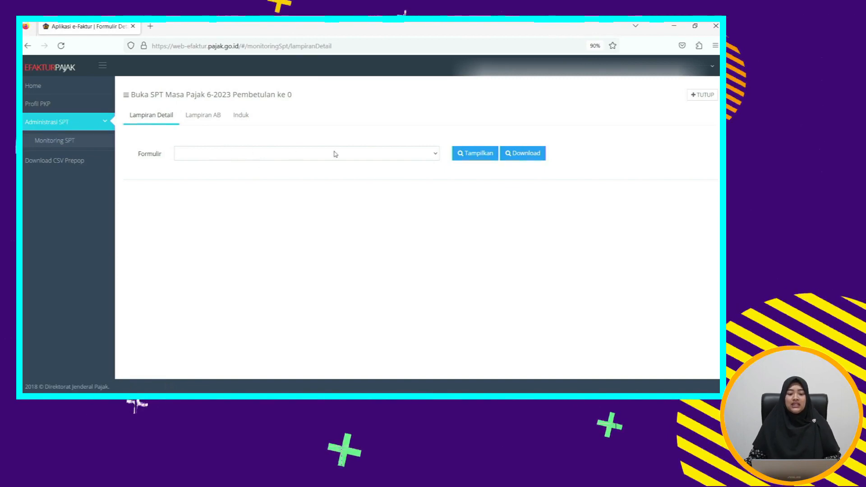
pyautogui.click(431, 153)
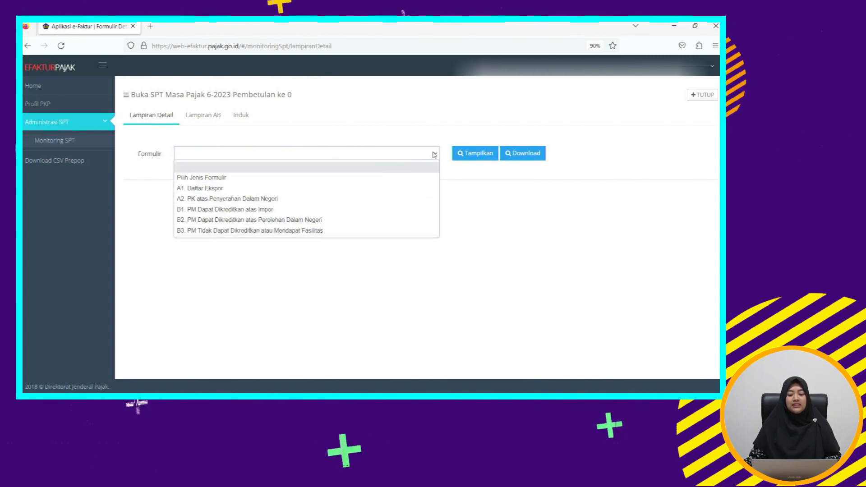
pyautogui.click(339, 193)
pyautogui.click(478, 155)
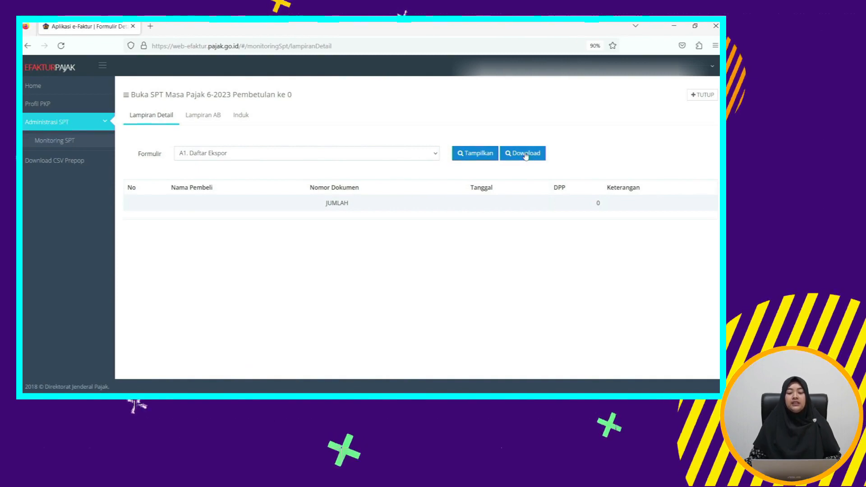
pyautogui.click(525, 154)
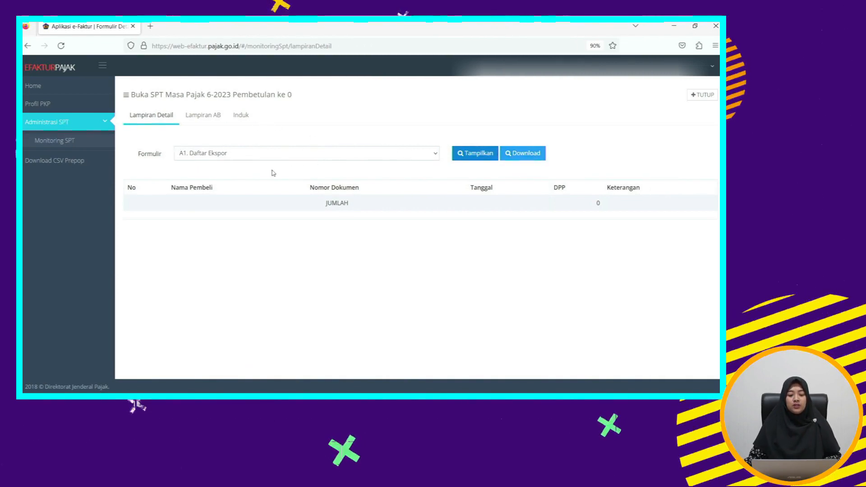
pyautogui.click(422, 155)
pyautogui.click(422, 155)
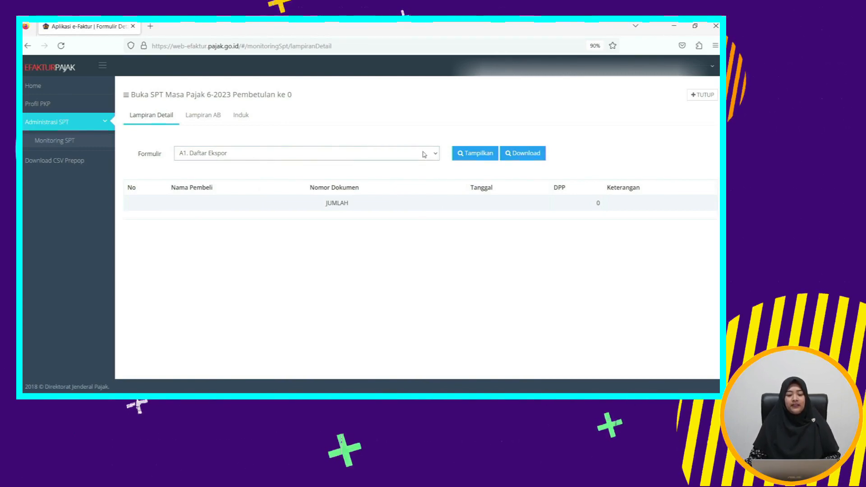
# In Lampiran AB's Rekapitulasi Penyerahan, set the DPP of domestic deliveries with Faktur Pajak yang Digunggung to 500.000.000
pyautogui.click(202, 119)
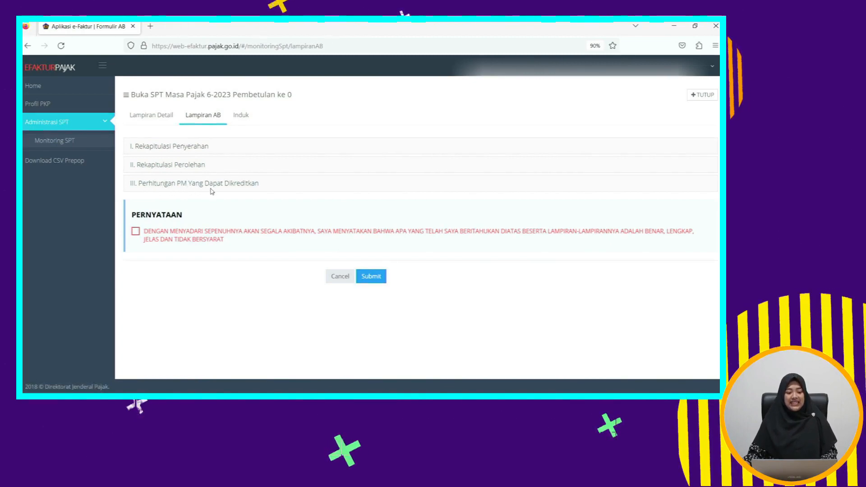
pyautogui.click(165, 149)
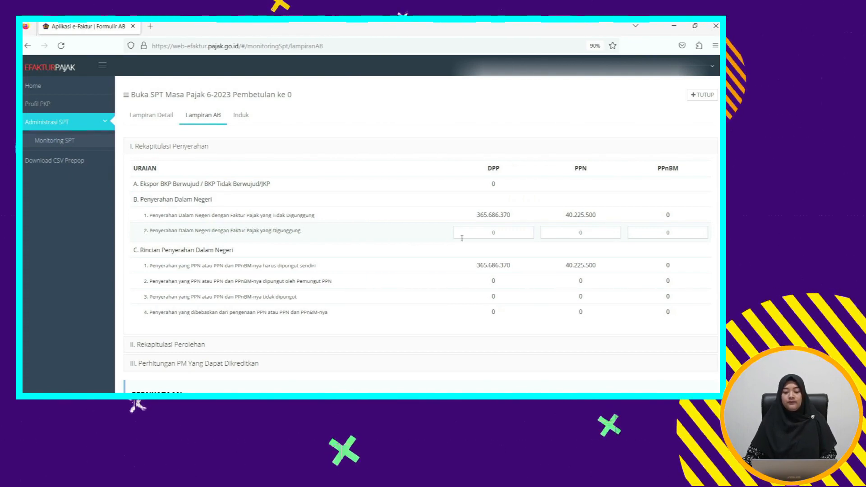
pyautogui.click(483, 234)
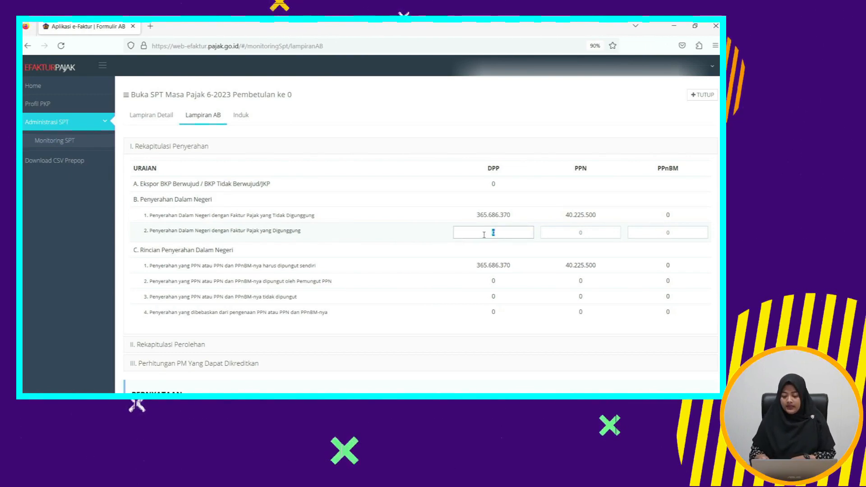
pyautogui.write('5')
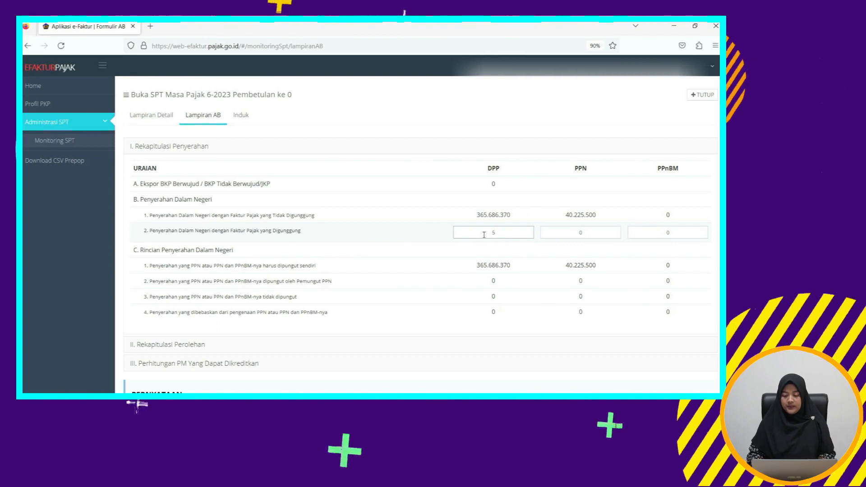
pyautogui.write('00.000.000')
pyautogui.press('Tab')
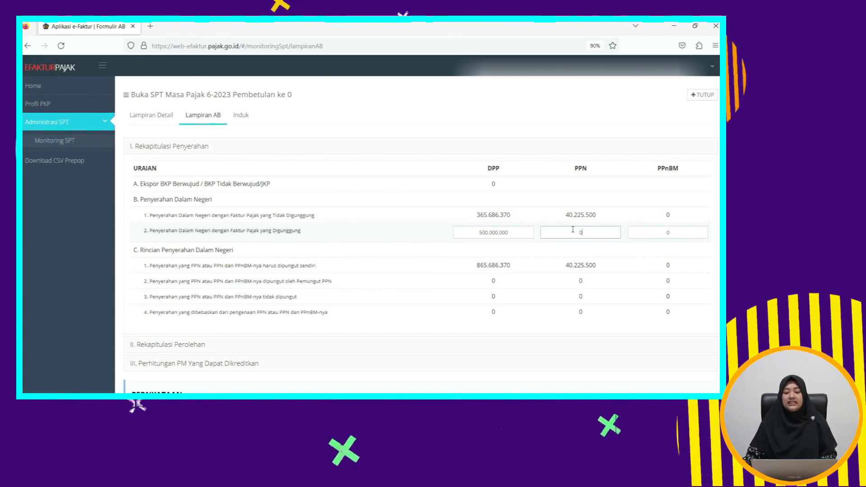
# Review the Rekapitulasi Perolehan and Perhitungan PM Yang Dapat Dikreditkan sections of Lampiran AB
pyautogui.scroll(-2, 573, 229)
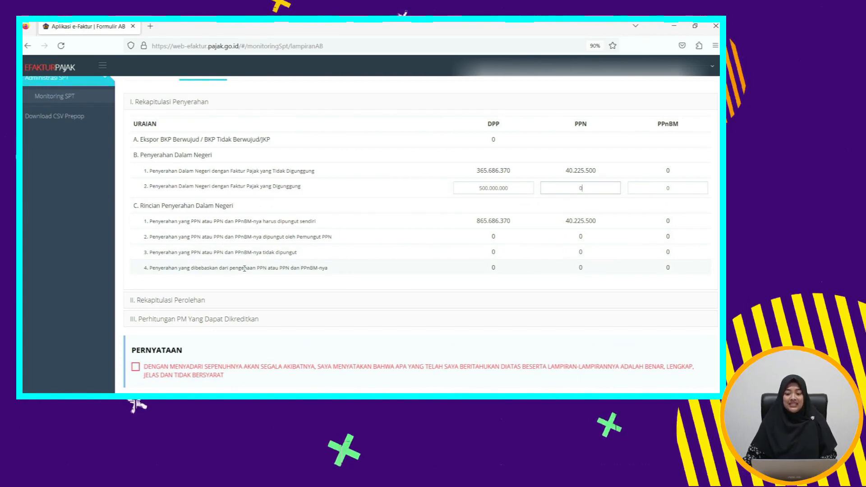
pyautogui.scroll(-1, 244, 268)
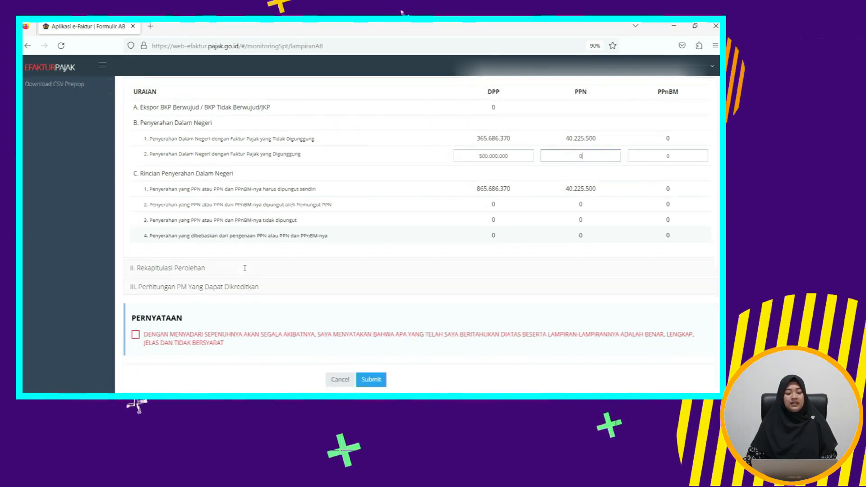
pyautogui.click(171, 255)
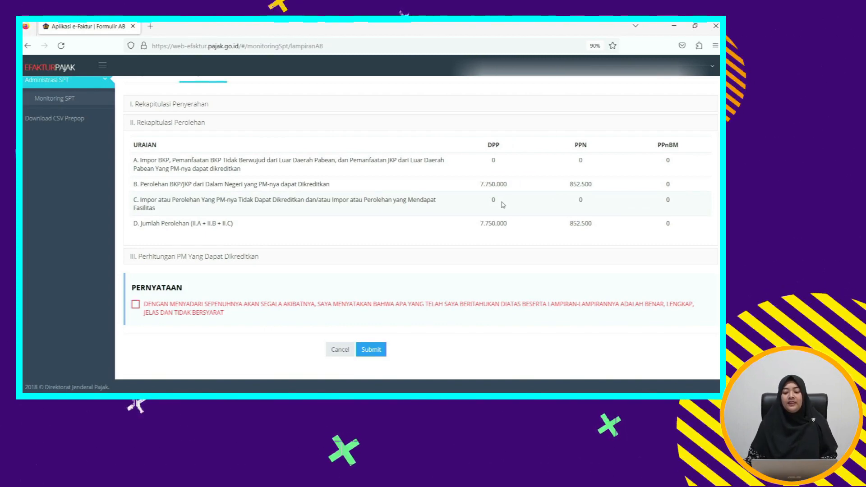
pyautogui.click(187, 258)
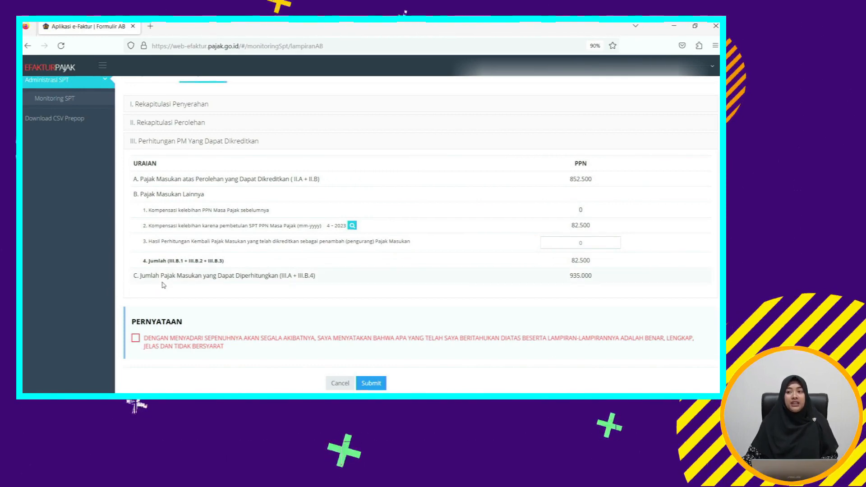
# Accept the Pernyataan and submit Lampiran AB, signing with the digital certificate file and its passphrase
pyautogui.scroll(-2, 233, 271)
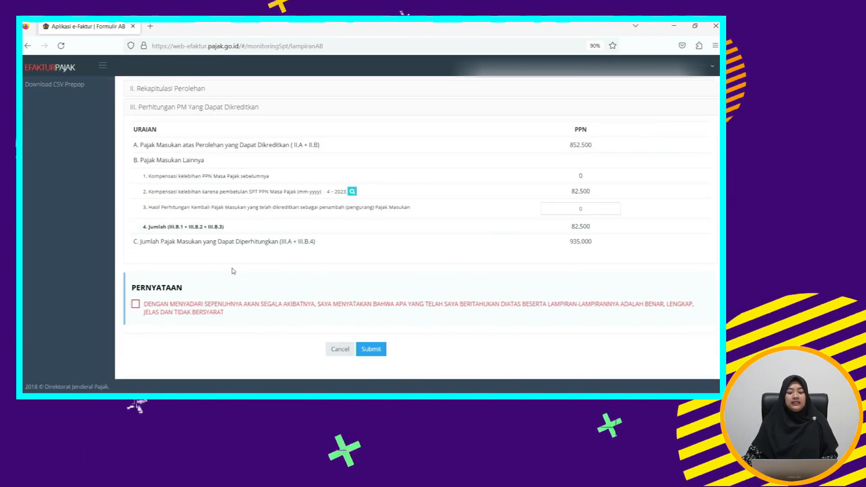
pyautogui.click(136, 305)
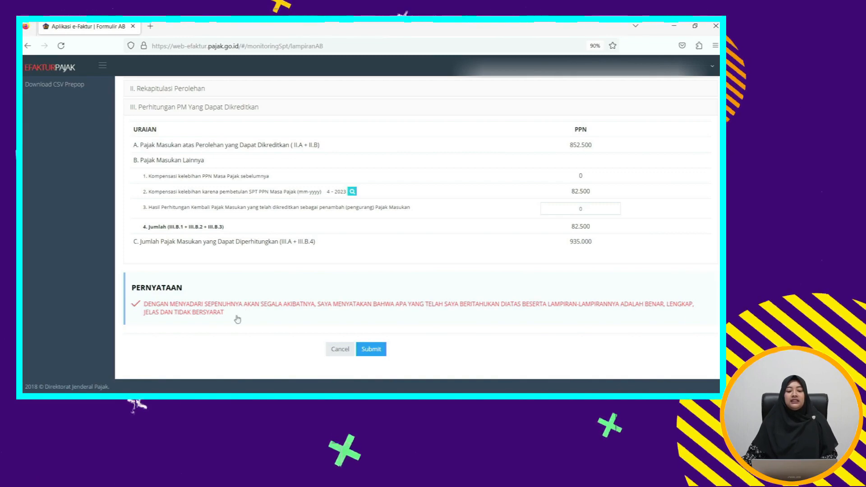
pyautogui.click(366, 351)
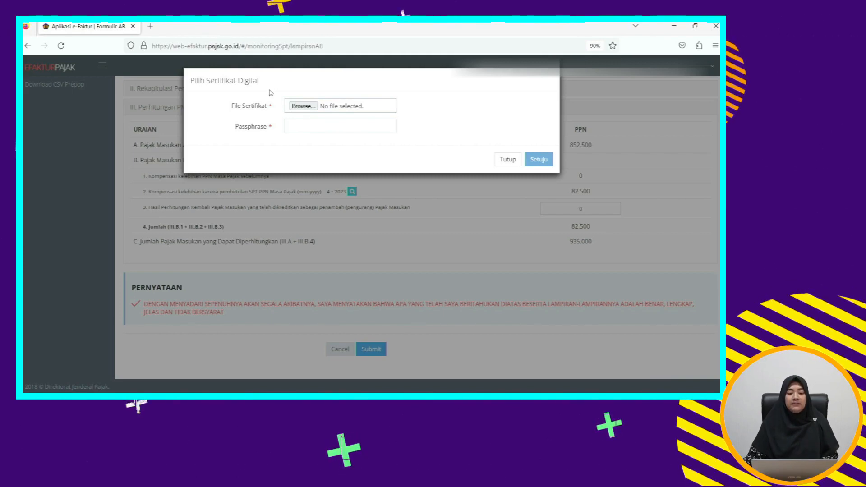
pyautogui.click(303, 110)
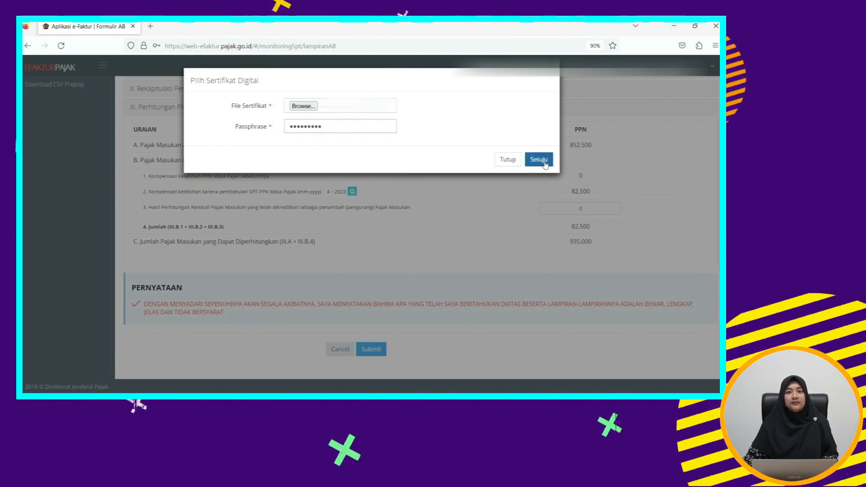
pyautogui.click(543, 163)
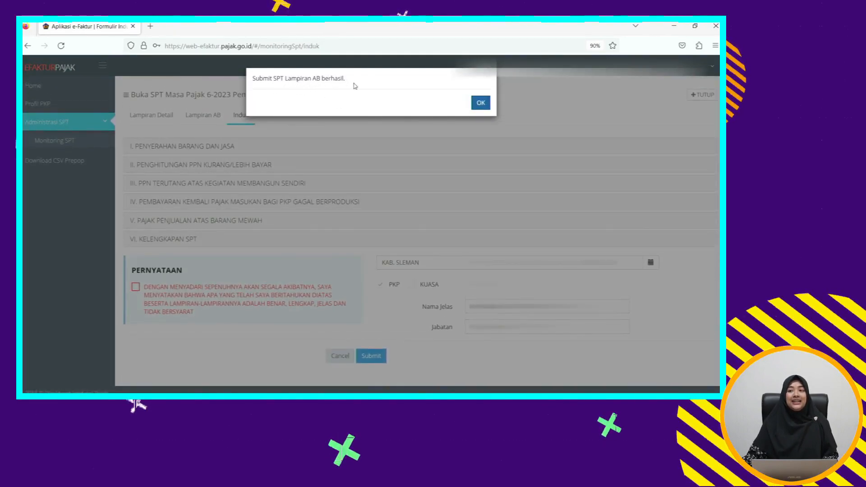
pyautogui.click(480, 104)
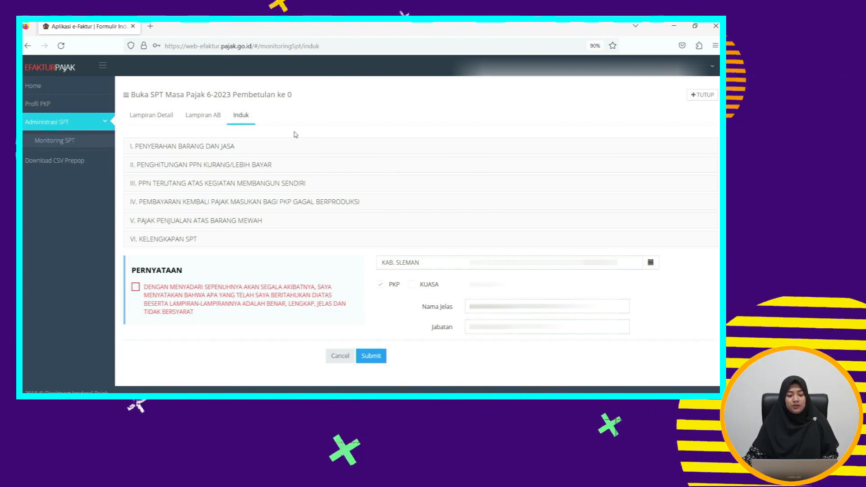
# Review the Penyerahan Barang dan Jasa and Penghitungan PPN Kurang/Lebih Bayar sections of the Induk form
pyautogui.click(174, 147)
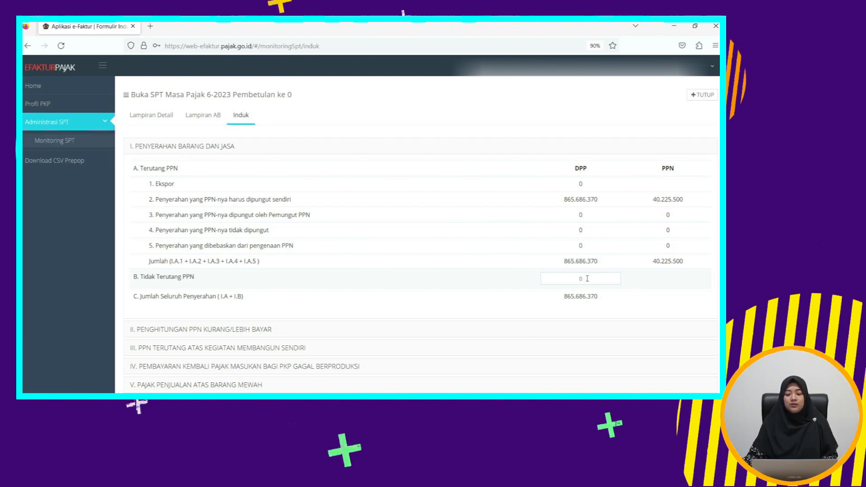
pyautogui.scroll(-2, 553, 276)
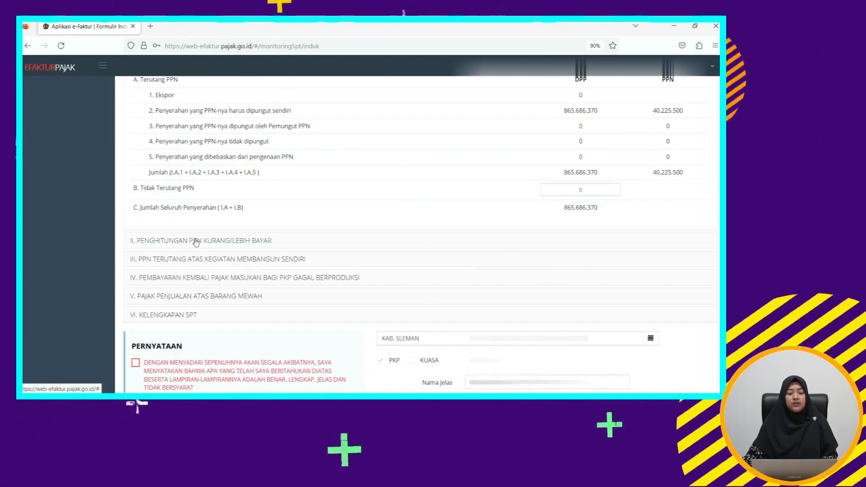
pyautogui.click(196, 241)
pyautogui.scroll(2, 228, 215)
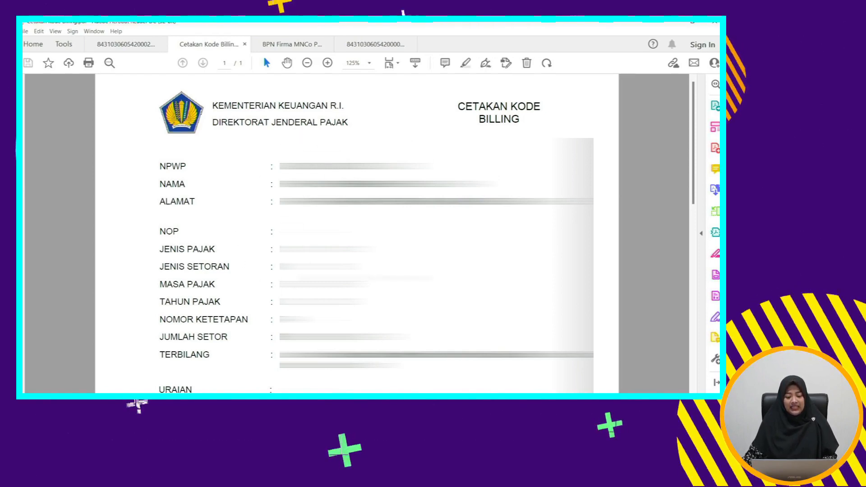
# In the PDF reader, review the Cetakan Kode Billing's payment details and ID Billing, and open the BPN payment receipt
pyautogui.scroll(-5, 304, 132)
pyautogui.scroll(-5, 202, 273)
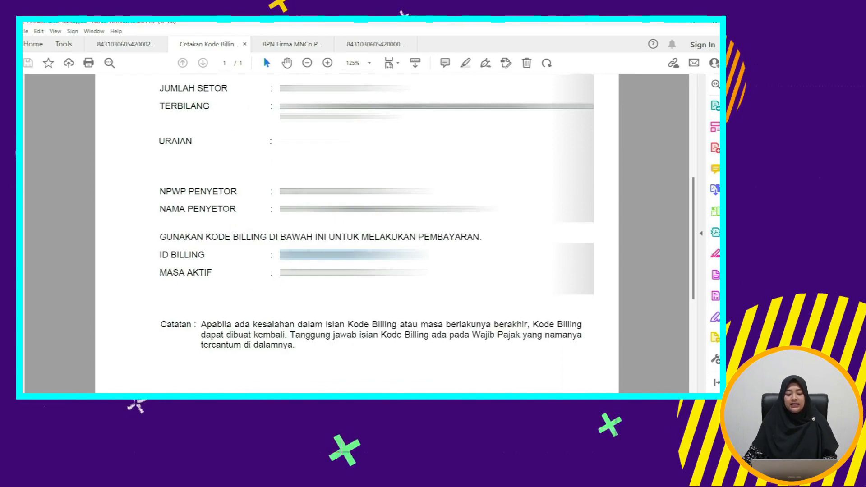
pyautogui.click(288, 273)
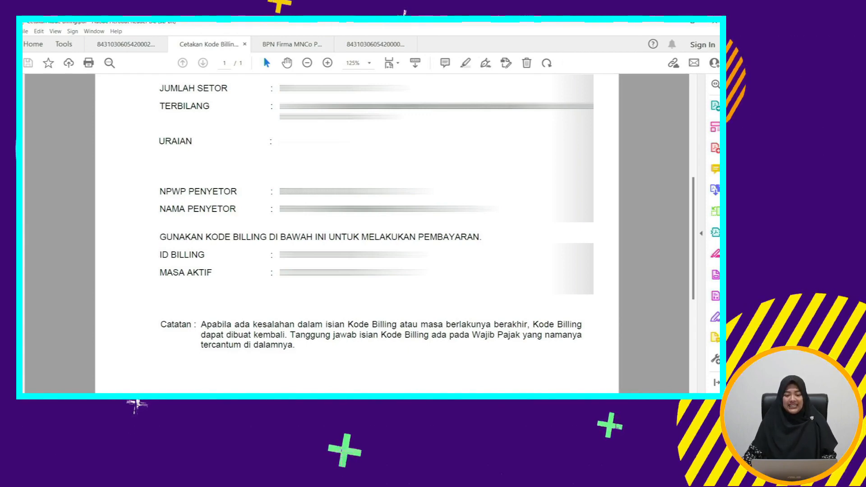
pyautogui.scroll(5, 356, 232)
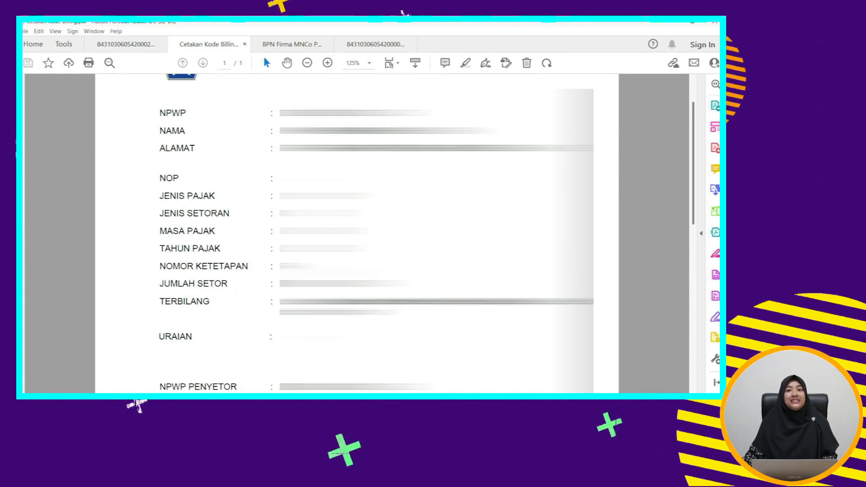
pyautogui.click(291, 44)
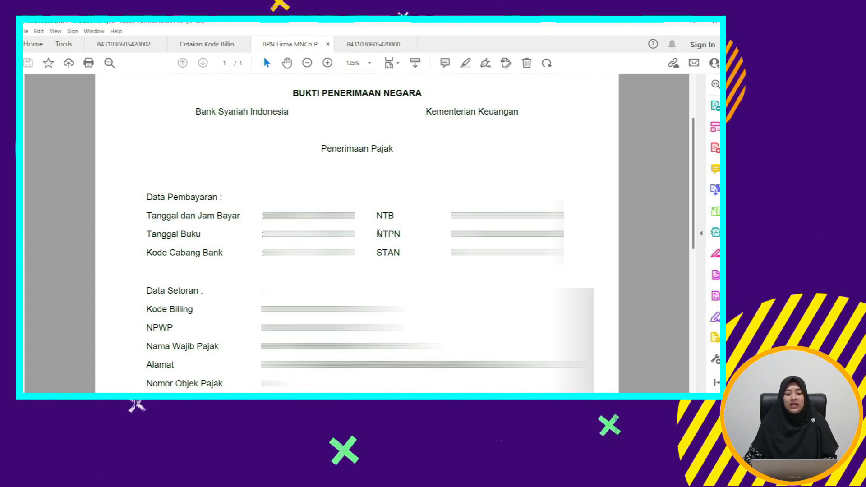
# Locate the NTPN on the payment receipt, and in the Induk's item II.G payment list select NTPN as the payment type
pyautogui.moveTo(376, 234); pyautogui.dragTo(406, 234)
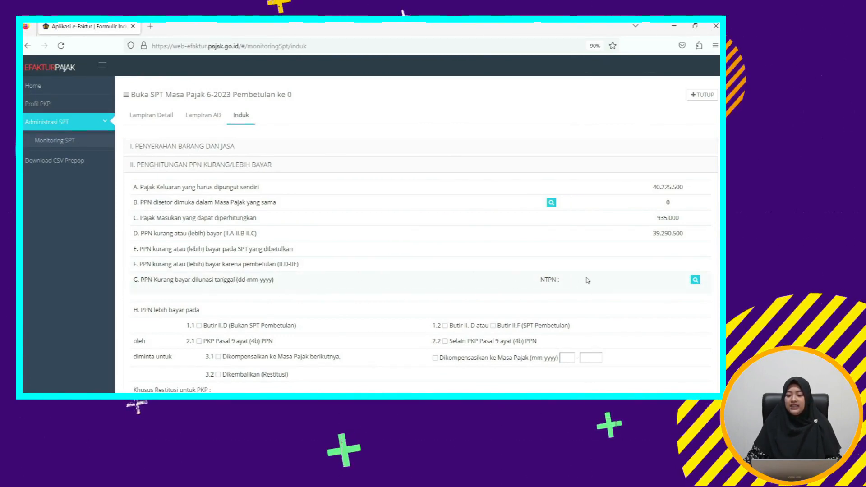
pyautogui.click(695, 280)
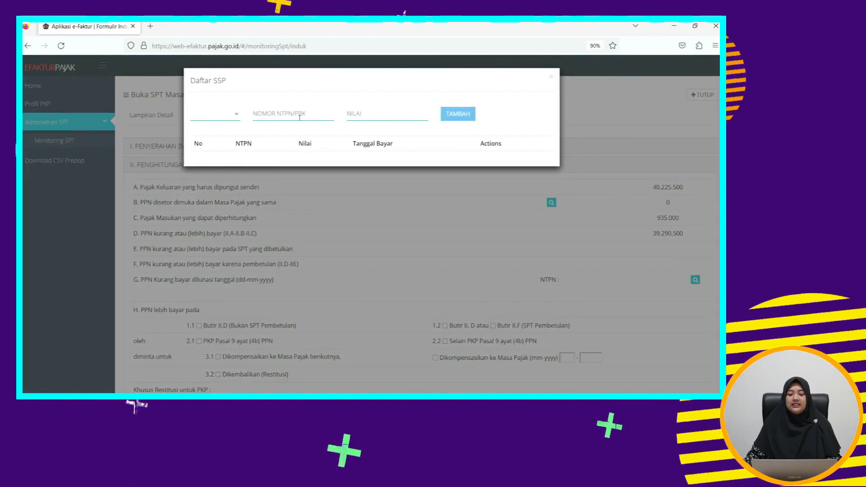
pyautogui.click(238, 116)
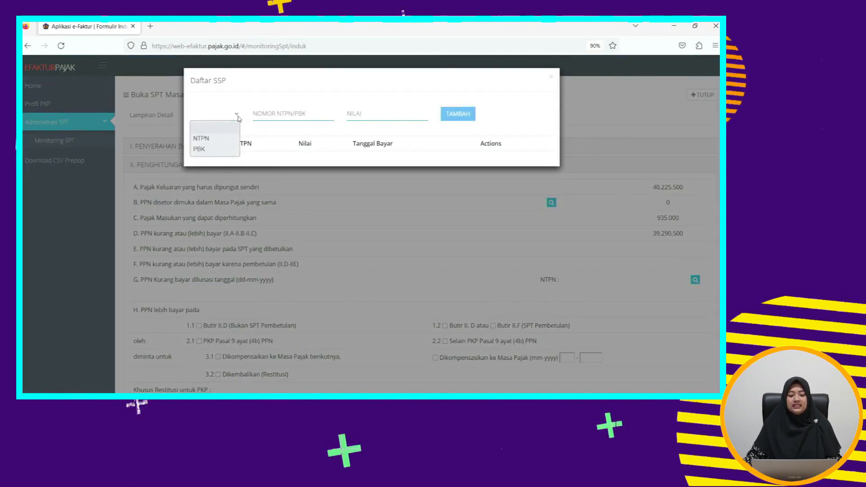
pyautogui.click(210, 140)
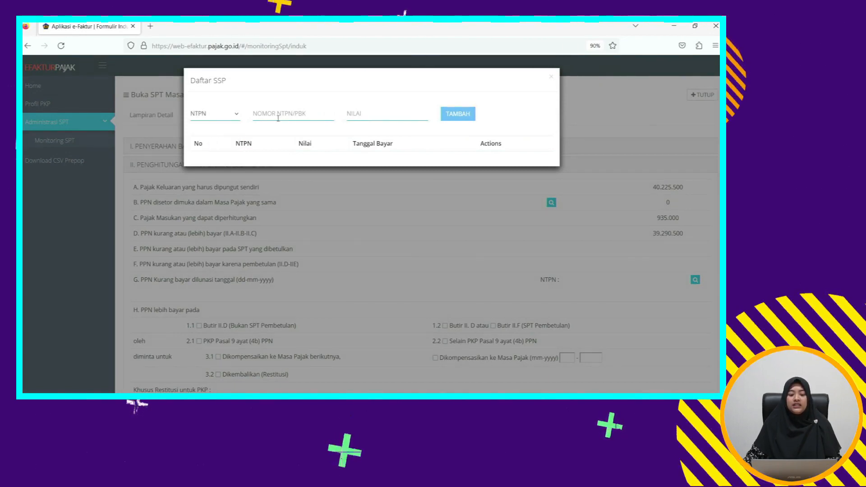
pyautogui.click(280, 114)
pyautogui.click(369, 114)
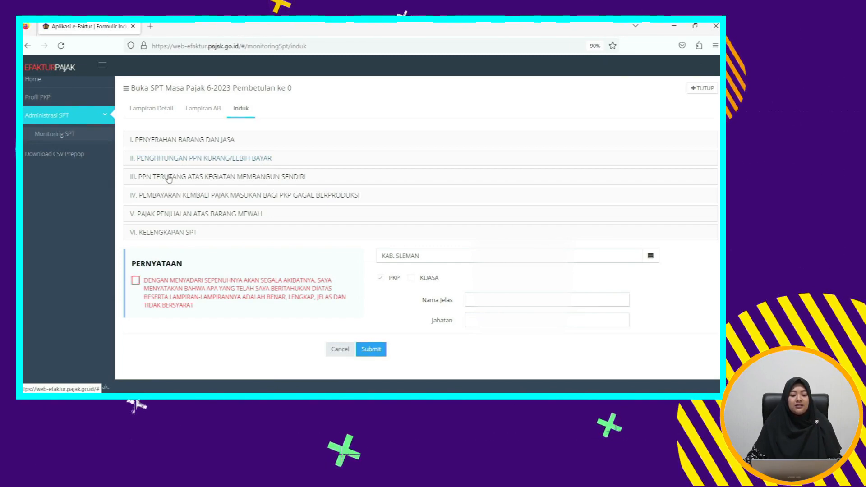
# Review Induk sections III, IV and V on self-construction VAT, input tax repayment and luxury goods sales tax
pyautogui.click(235, 178)
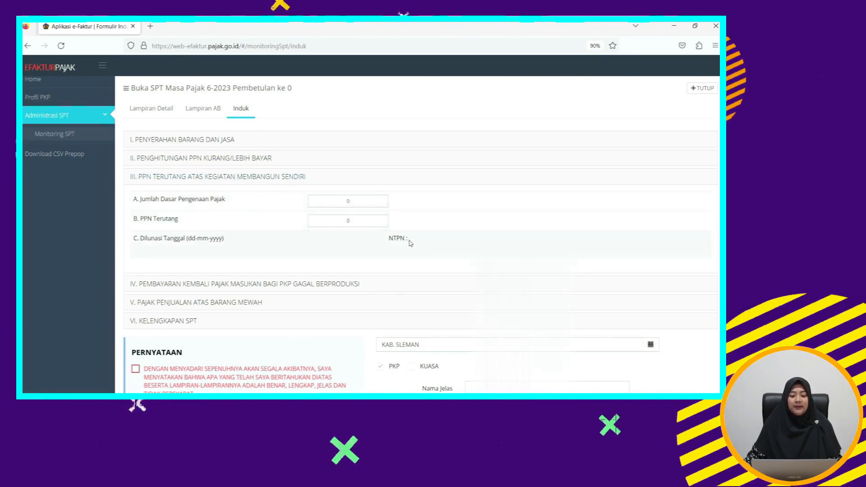
pyautogui.click(197, 180)
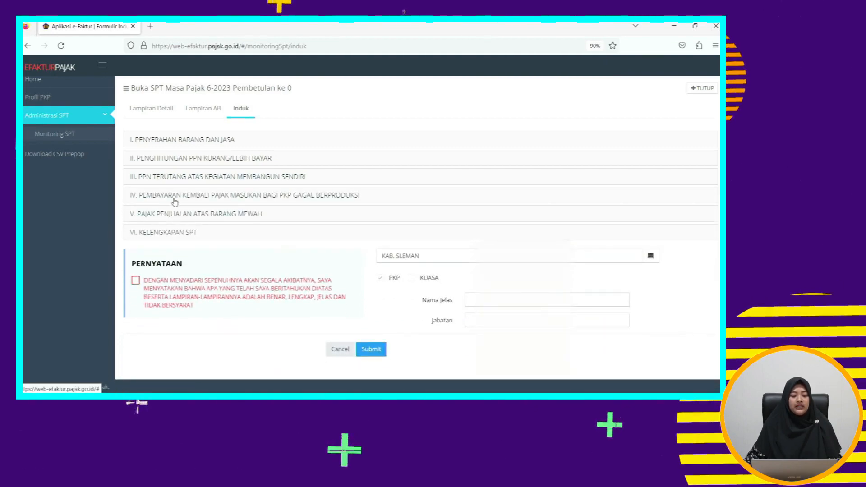
pyautogui.click(176, 199)
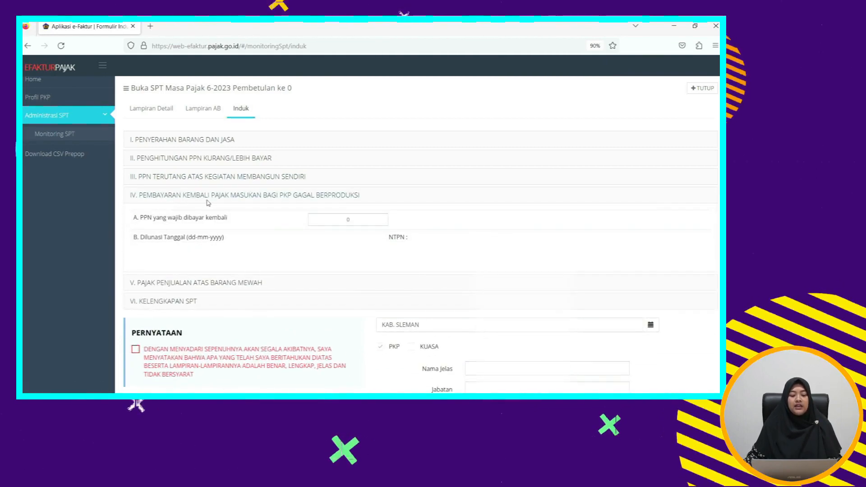
pyautogui.click(316, 201)
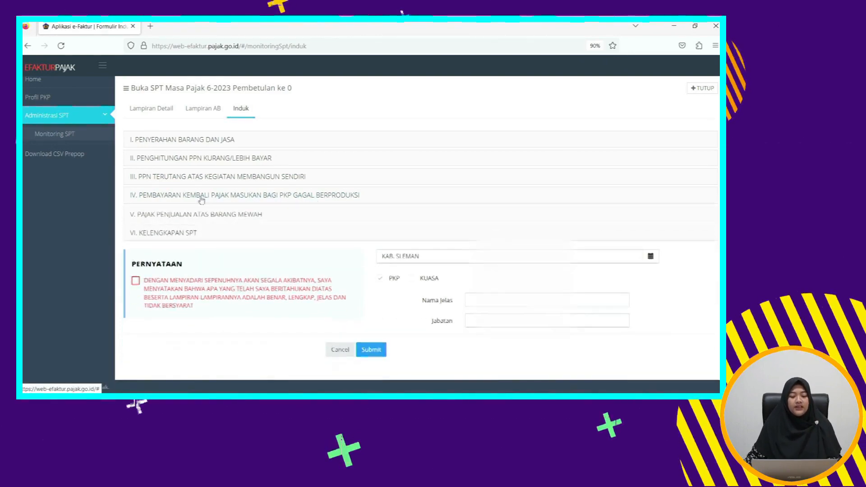
pyautogui.click(176, 219)
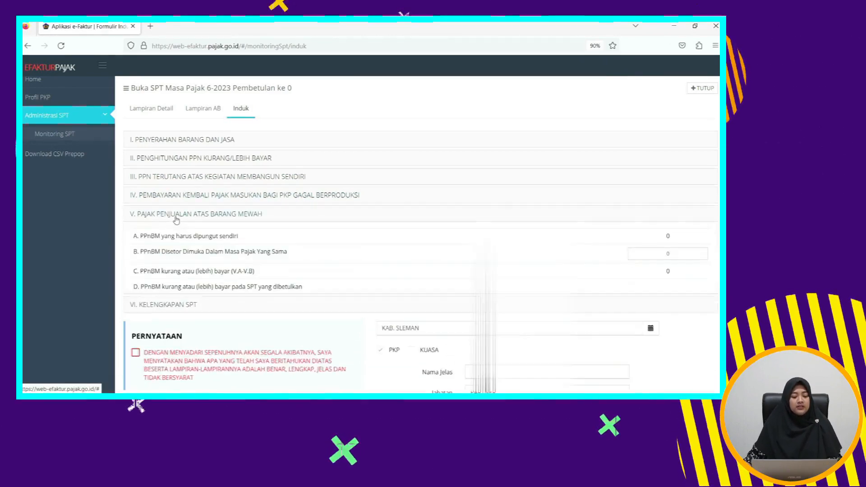
pyautogui.click(250, 220)
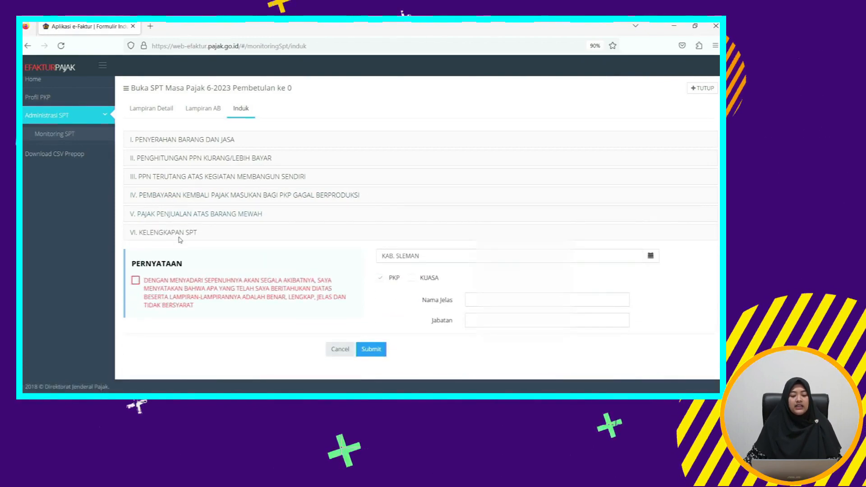
# Check the attached forms under Kelengkapan SPT, accept the Pernyataan and submit the Induk form
pyautogui.click(181, 234)
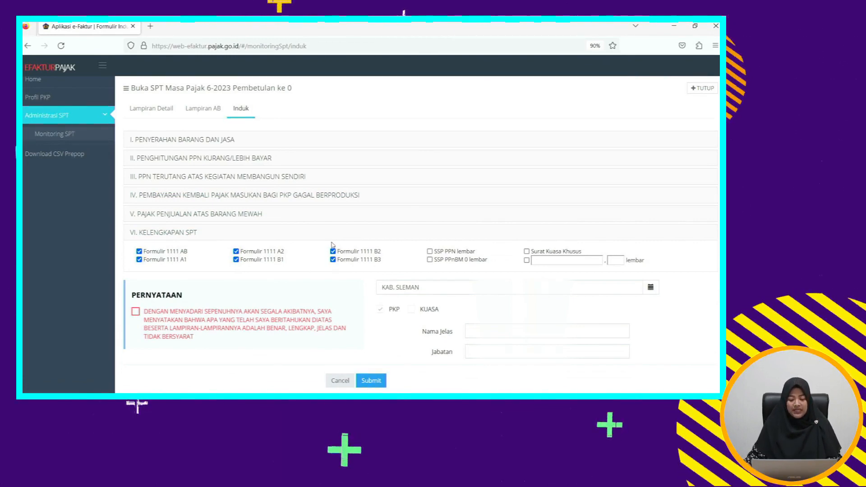
pyautogui.scroll(-1, 331, 245)
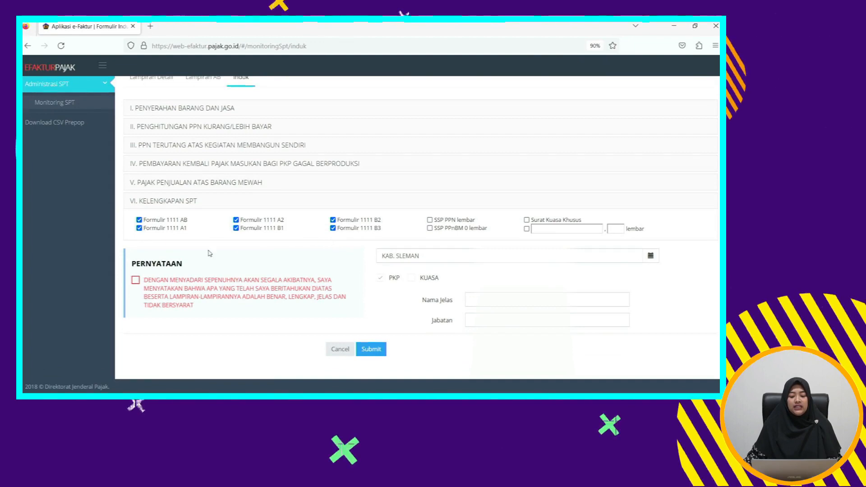
pyautogui.click(136, 281)
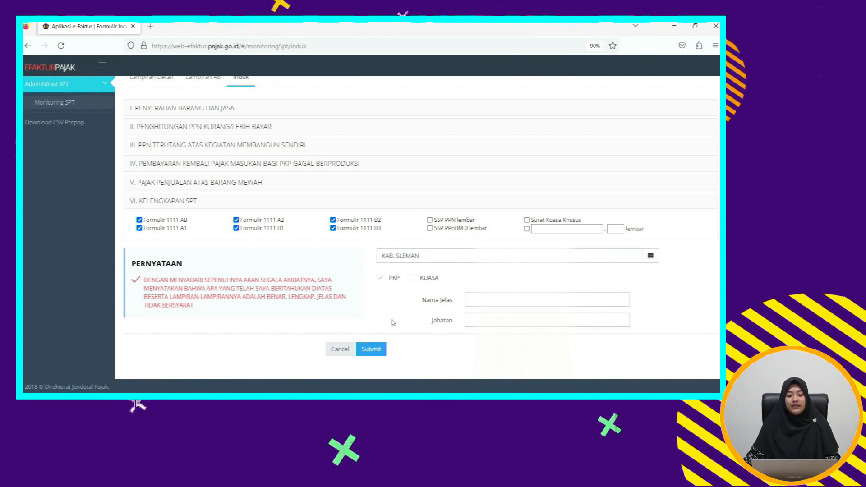
pyautogui.click(371, 349)
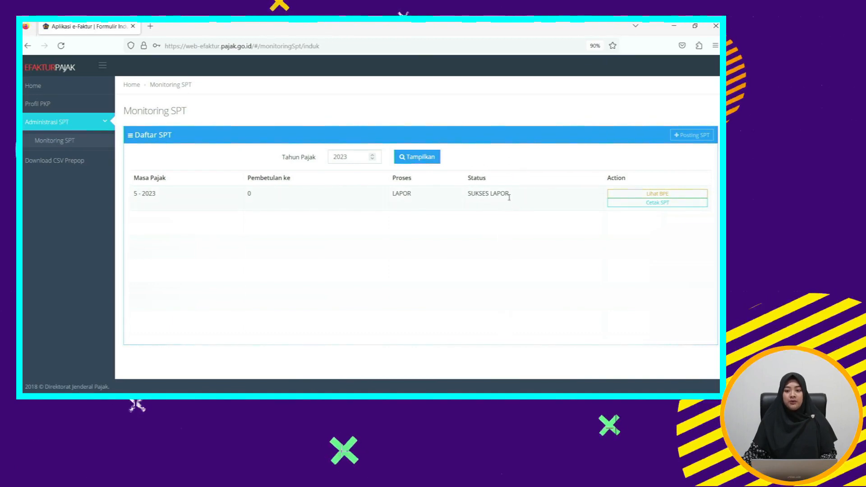
# View the electronic receipt (BPE) for the 5-2023 return, close it, and open that return's printable Formulir 1111
pyautogui.click(678, 194)
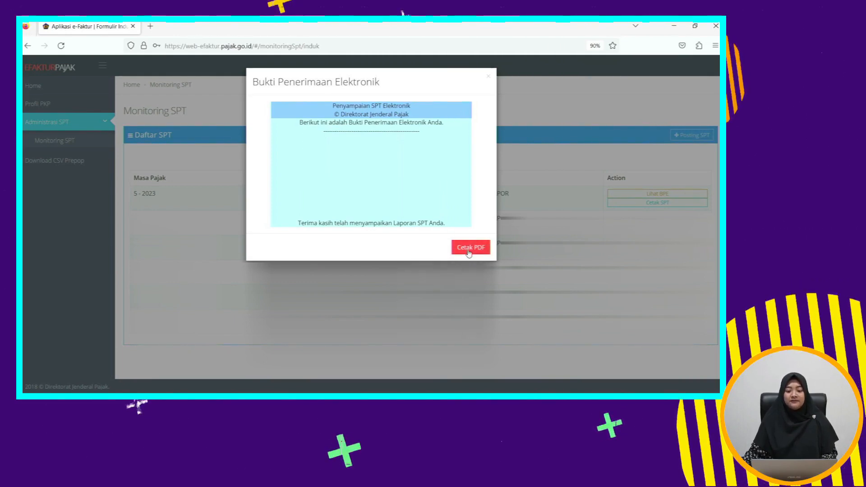
pyautogui.click(489, 77)
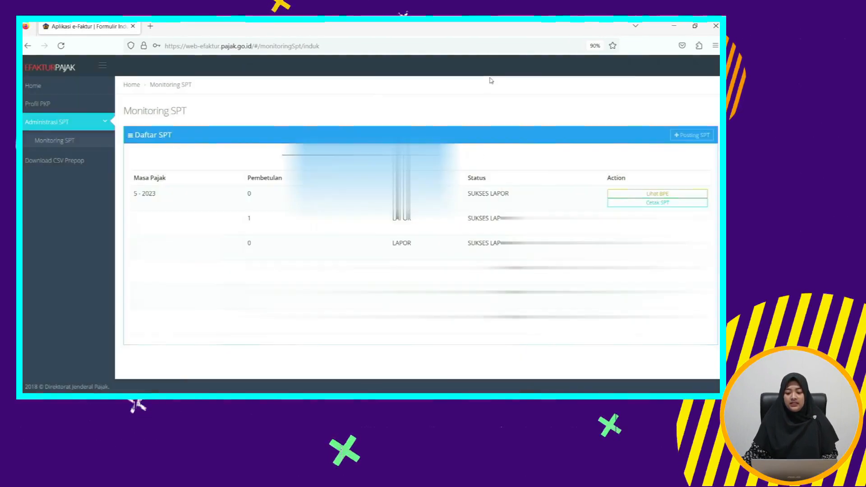
pyautogui.click(646, 203)
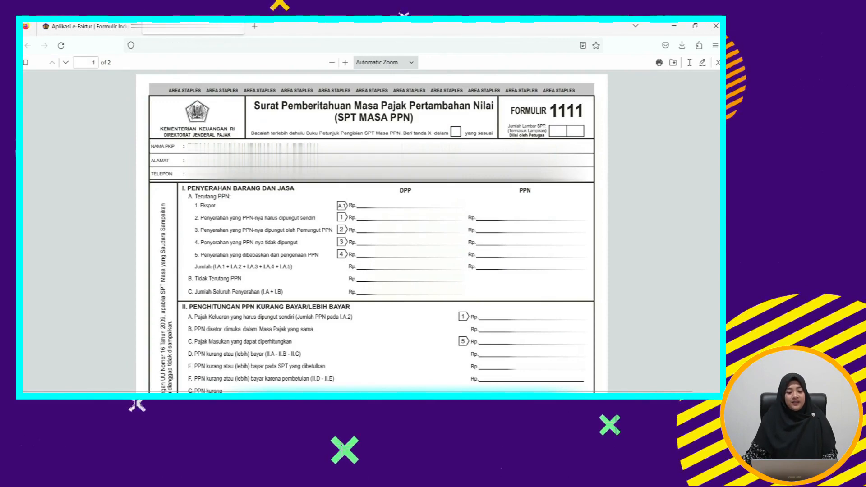